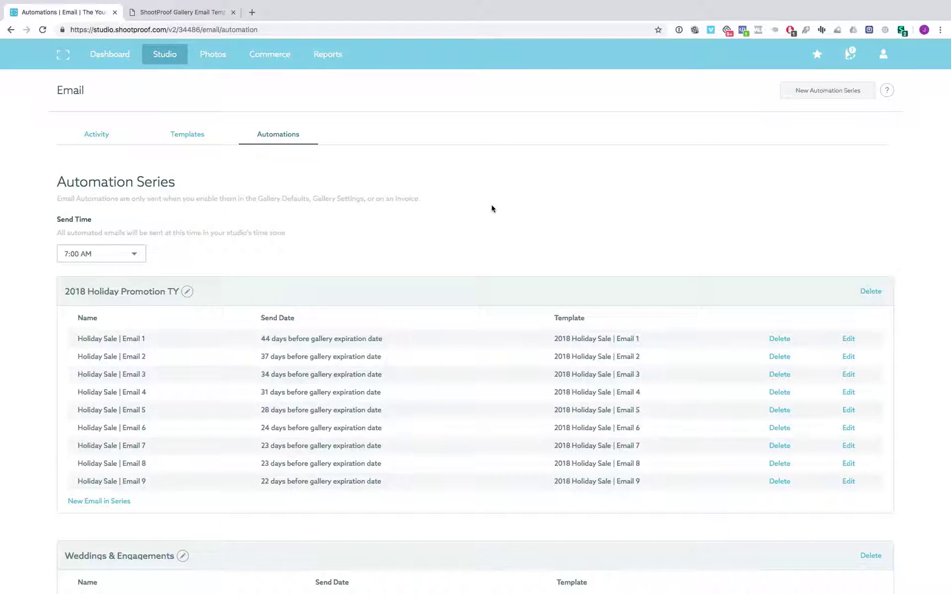
# Step: Review the Weddings & Engagements schedule, highlighting Email 1's 86-day send time
pyautogui.scroll(-5, 492, 209)
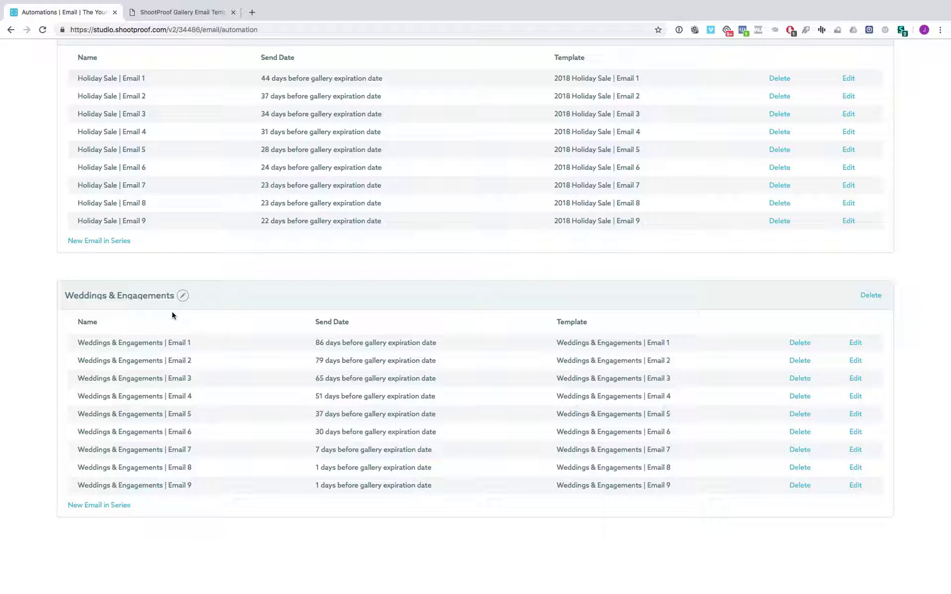
pyautogui.scroll(5, 172, 315)
pyautogui.scroll(-2, 186, 344)
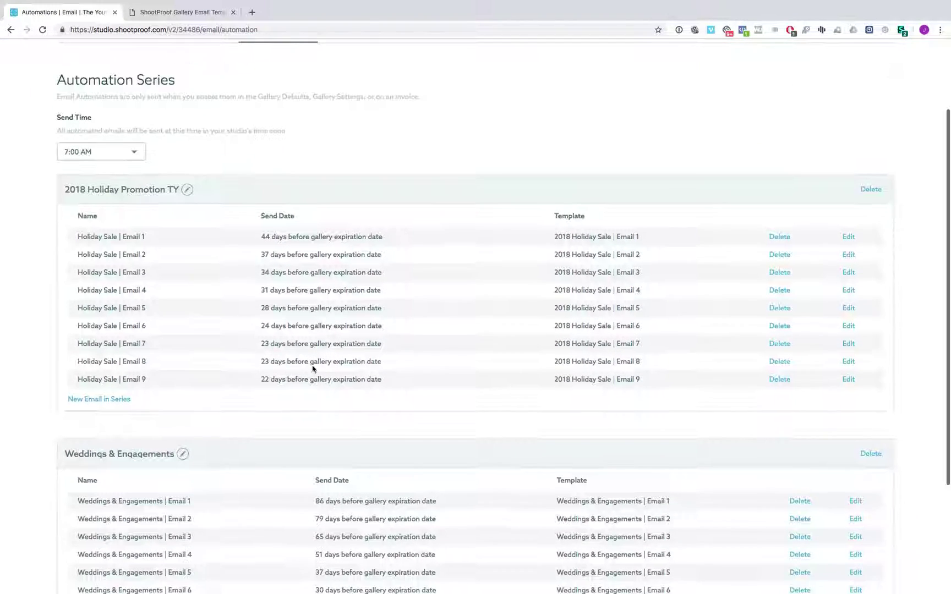
pyautogui.scroll(-2, 346, 457)
pyautogui.scroll(3, 346, 457)
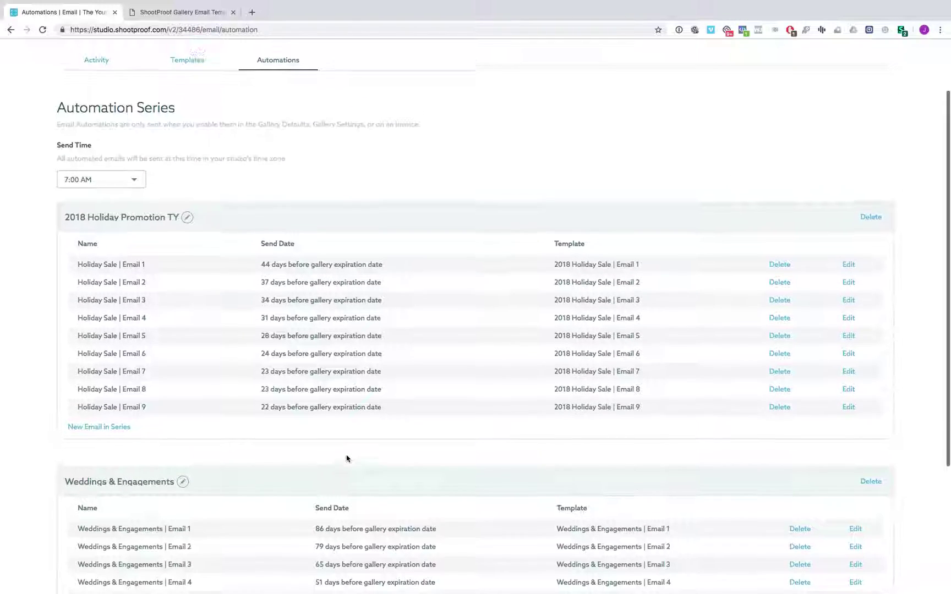
pyautogui.scroll(2, 346, 458)
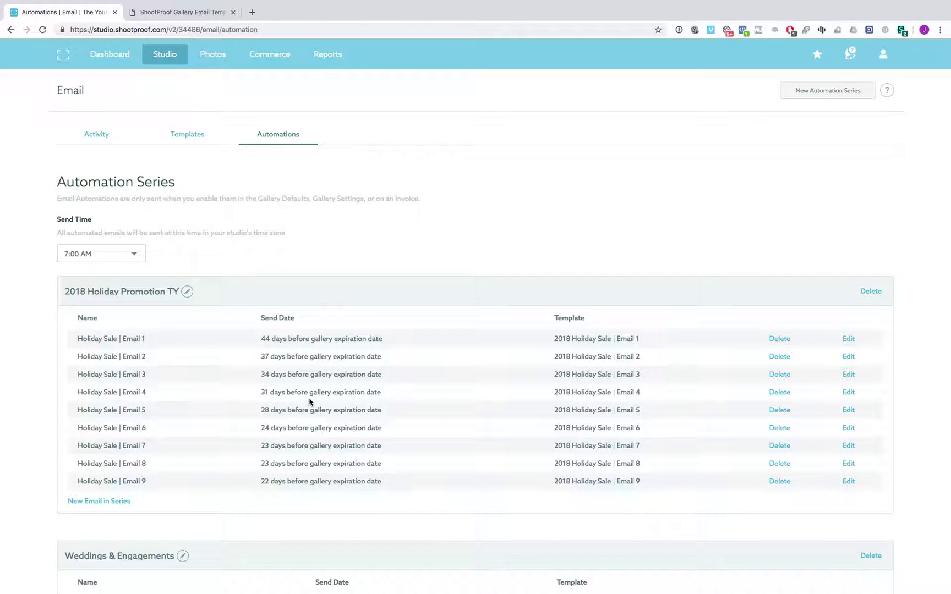
pyautogui.scroll(-5, 310, 400)
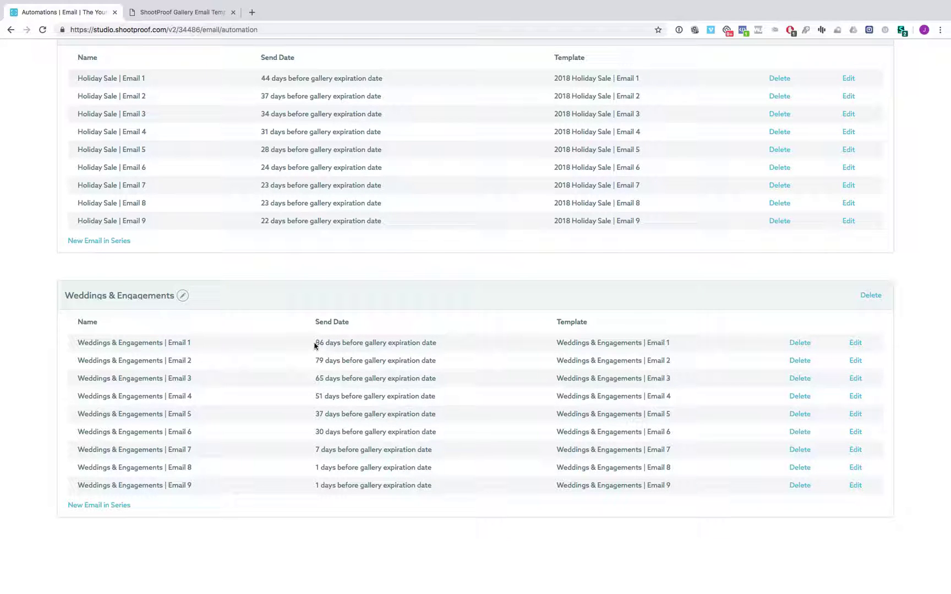
pyautogui.moveTo(316, 342); pyautogui.dragTo(322, 341)
pyautogui.click(334, 483)
pyautogui.scroll(1, 329, 502)
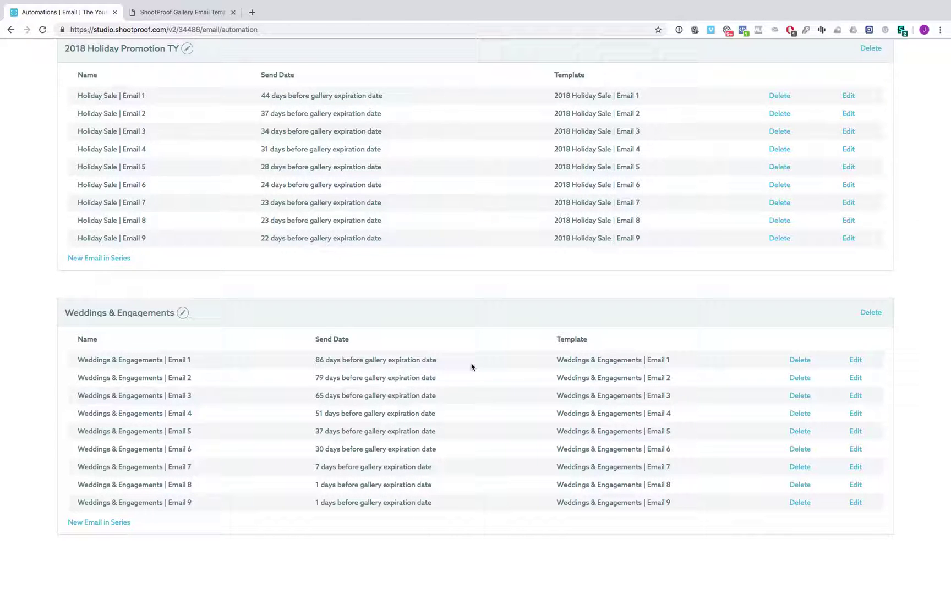
pyautogui.scroll(5, 374, 386)
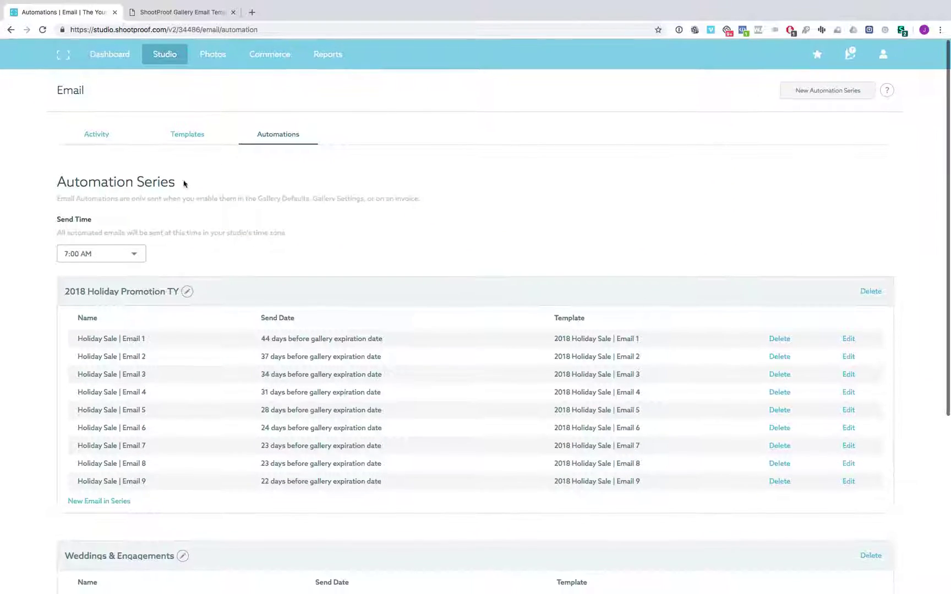
# Step: Filter templates to Weddings & Engagements, sort by name, and open Email 1 in a new tab
pyautogui.click(186, 136)
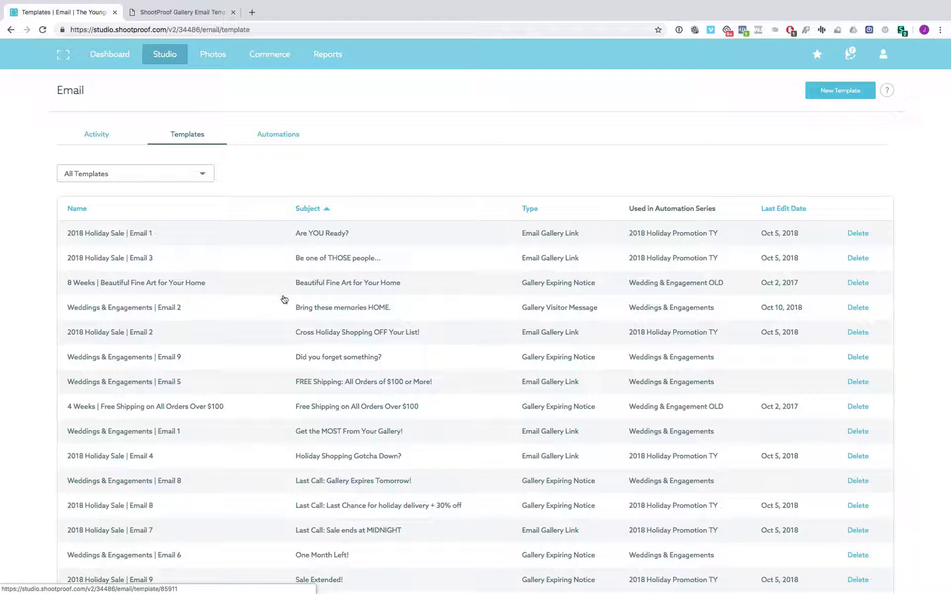
pyautogui.click(126, 177)
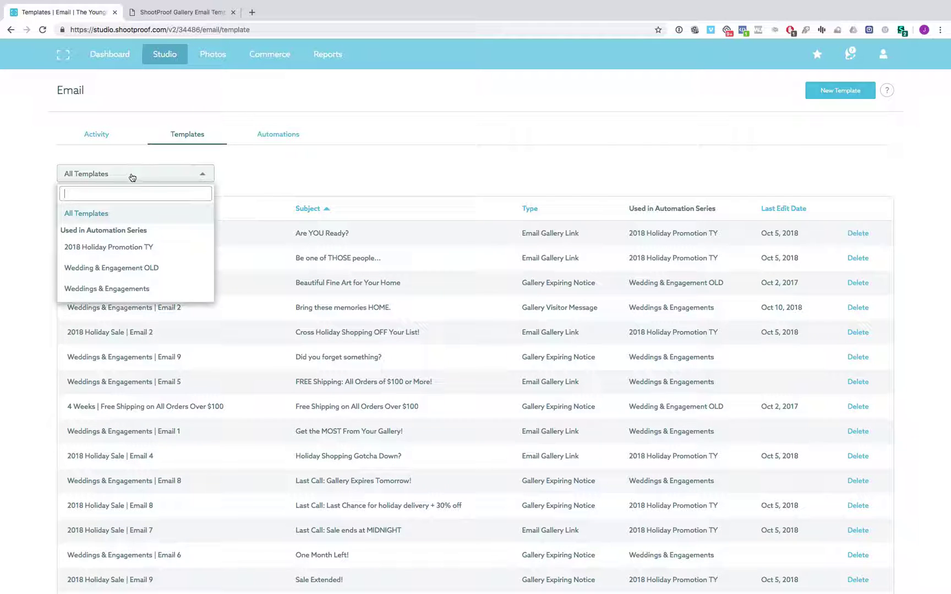
pyautogui.click(131, 287)
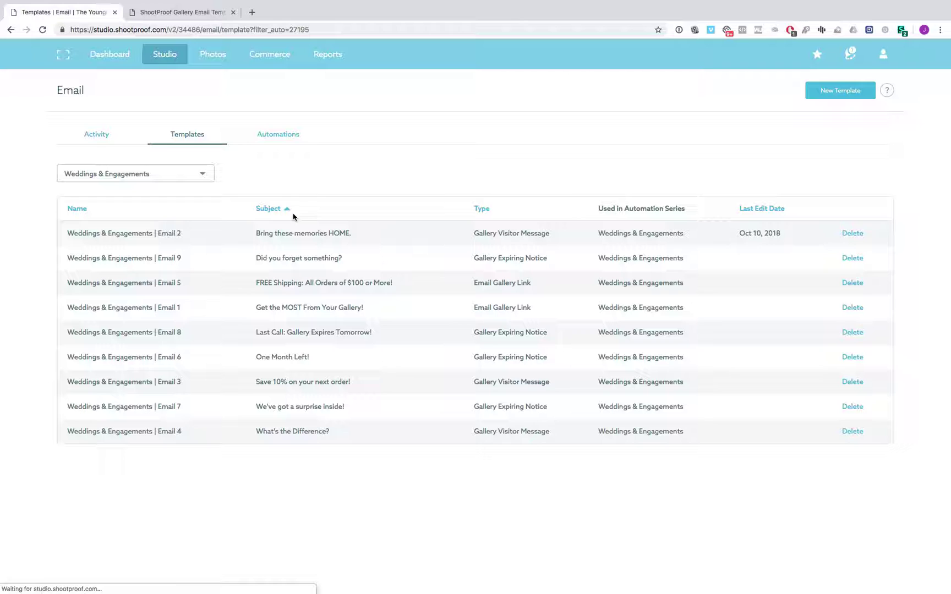
pyautogui.click(77, 209)
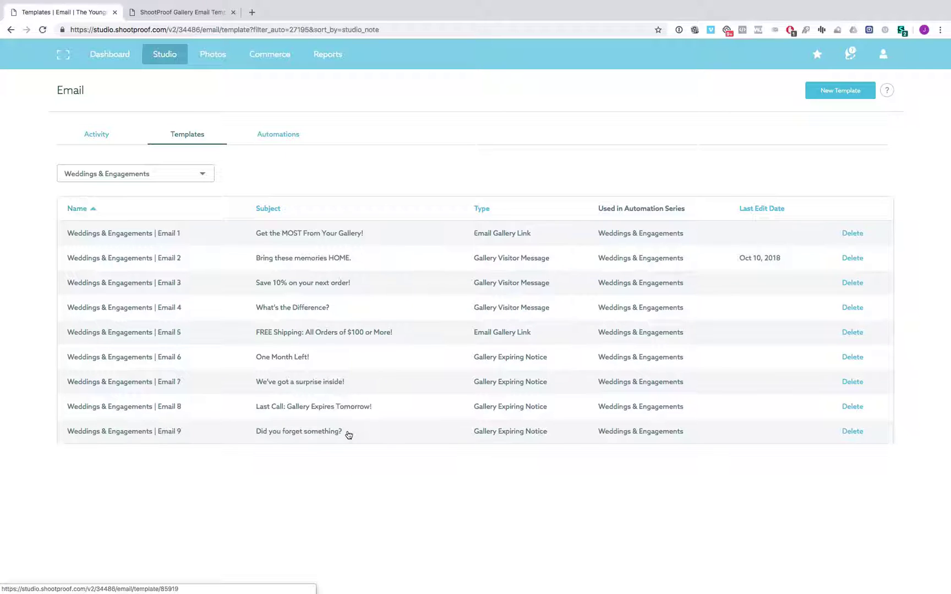
pyautogui.rightClick(293, 235)
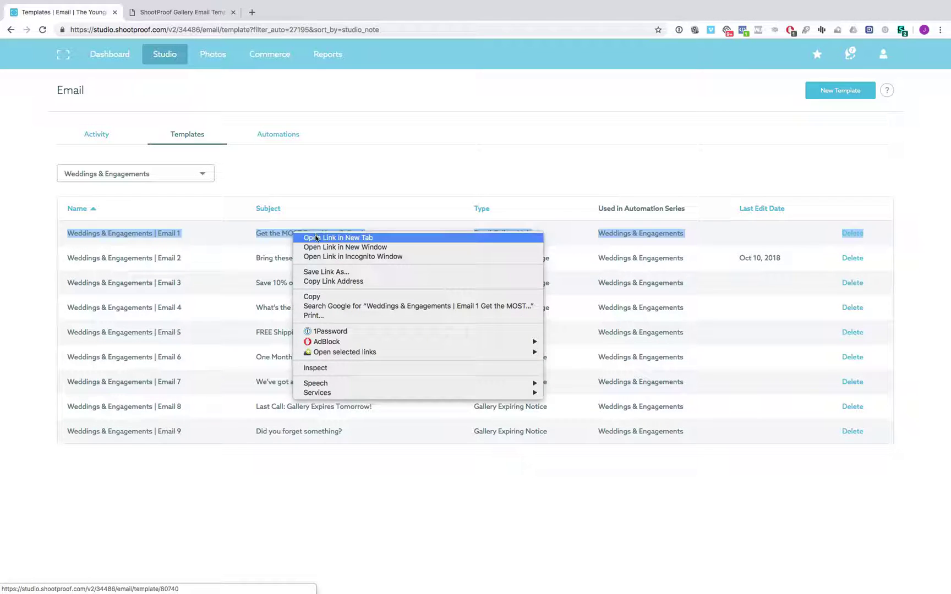
pyautogui.click(317, 242)
pyautogui.click(170, 16)
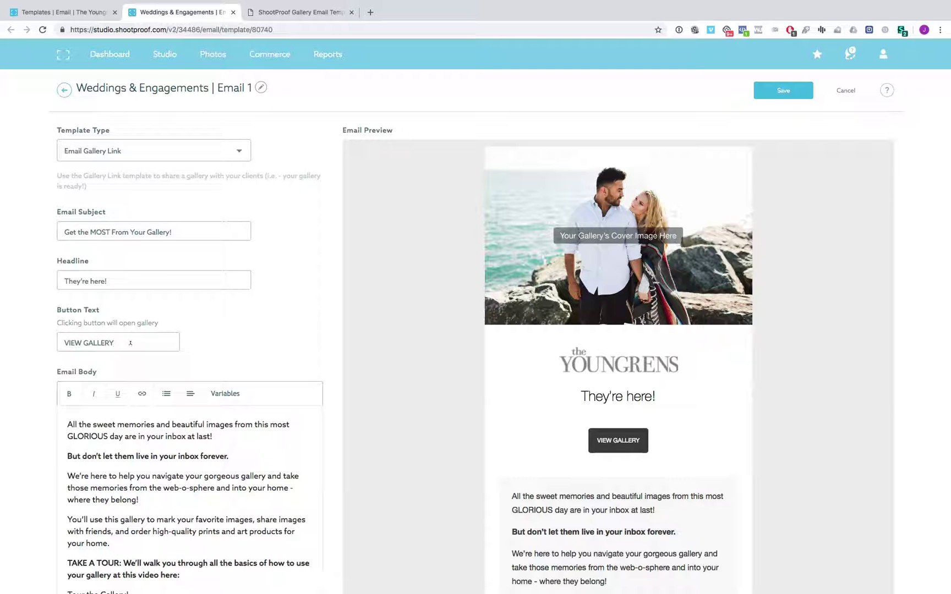
pyautogui.moveTo(584, 395); pyautogui.dragTo(681, 400)
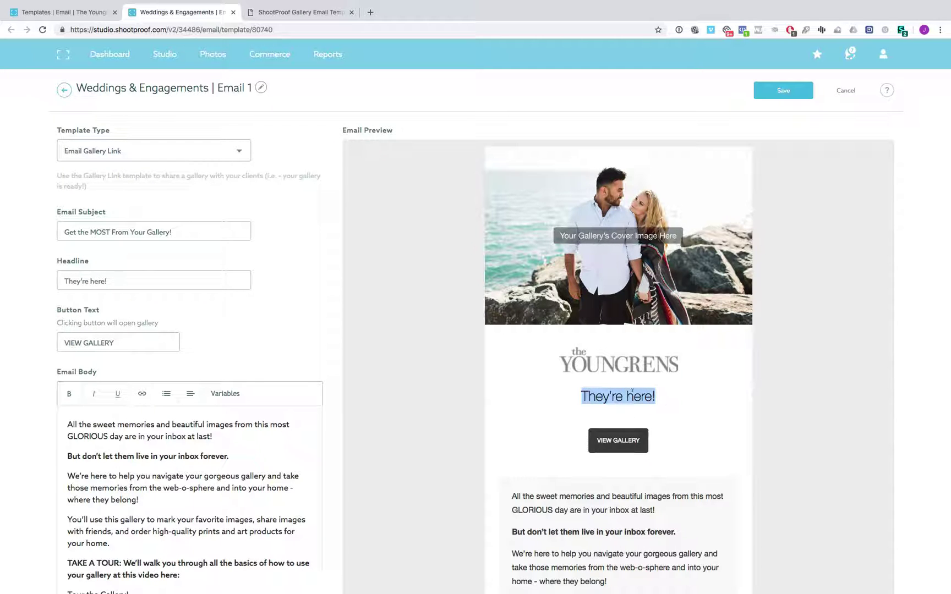
pyautogui.scroll(-1, 539, 438)
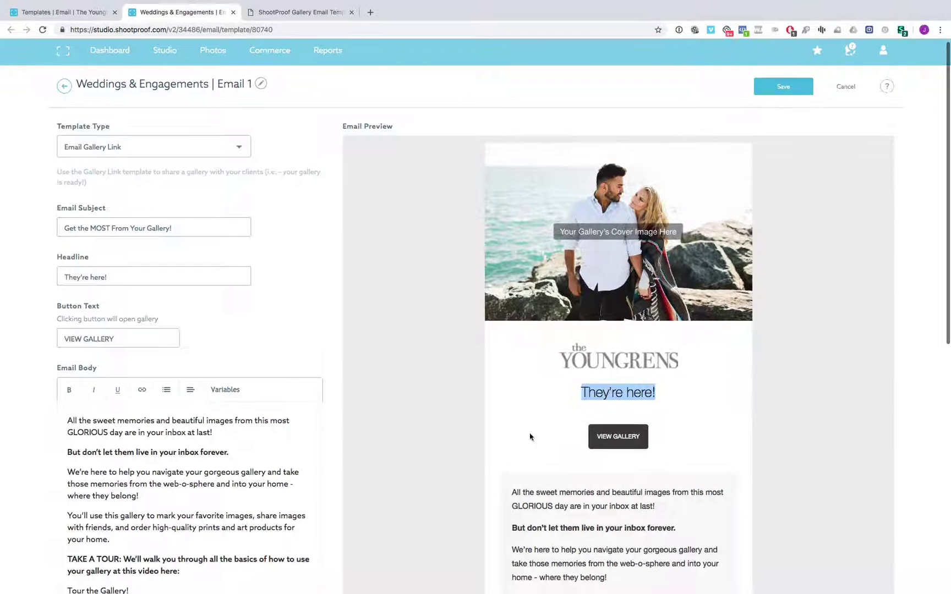
pyautogui.click(359, 391)
pyautogui.scroll(-4, 359, 391)
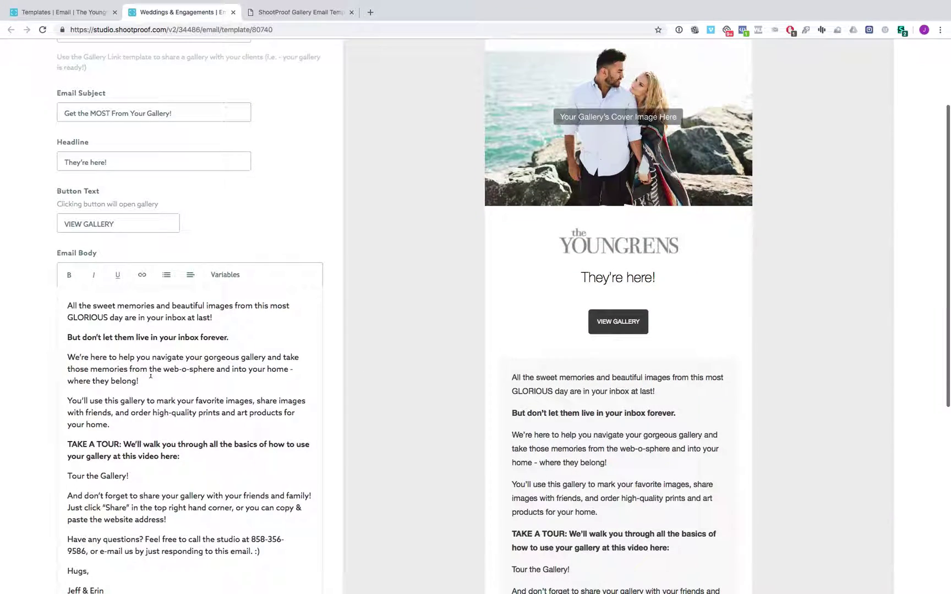
pyautogui.scroll(-4, 182, 416)
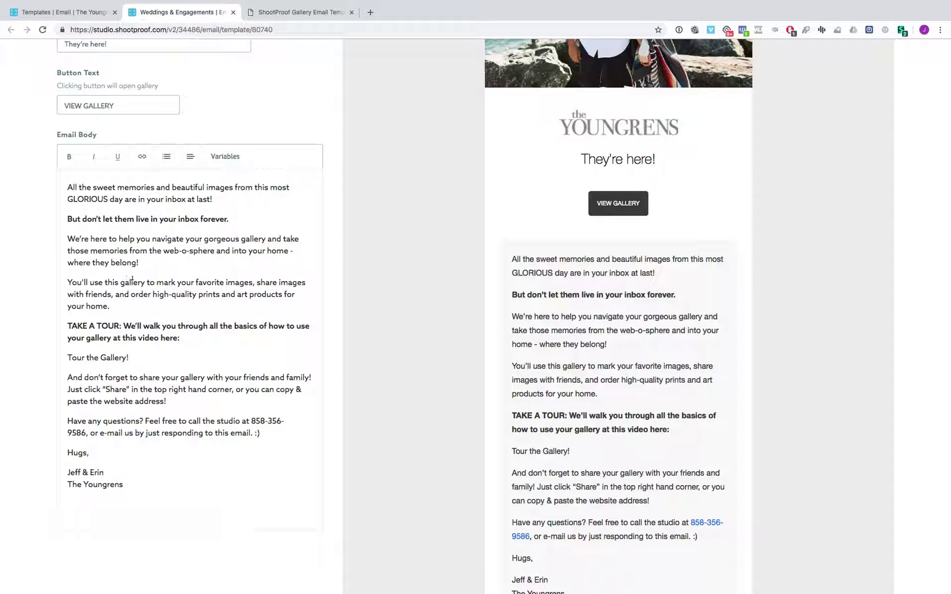
pyautogui.scroll(-2, 647, 389)
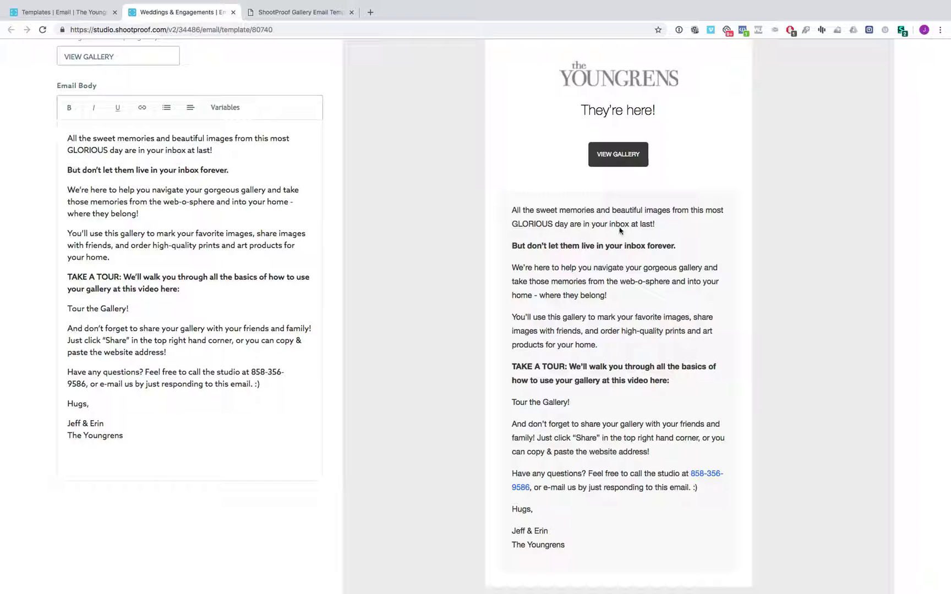
pyautogui.scroll(5, 565, 361)
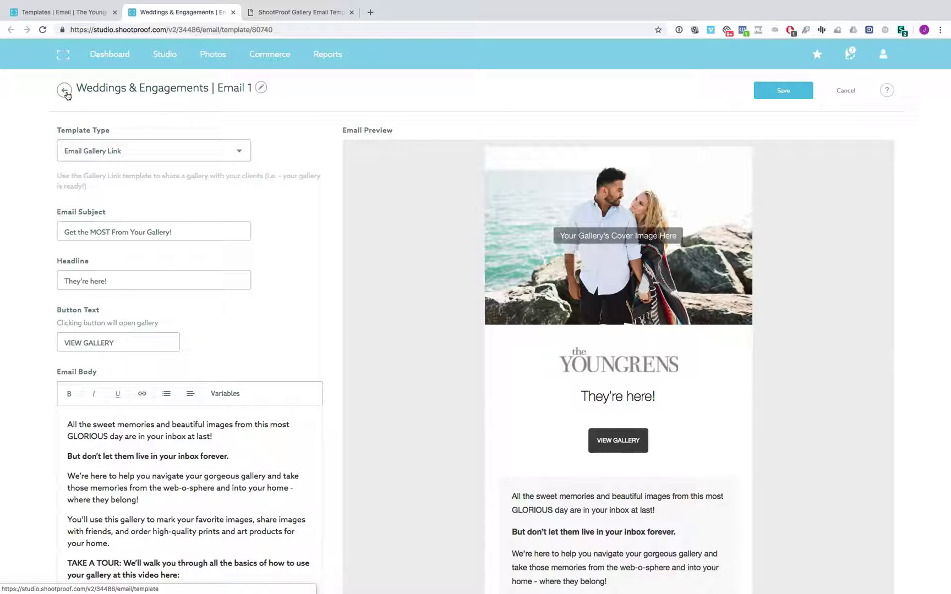
# Step: Leave the Email 1 editor and return to the Automation Series overview
pyautogui.click(65, 92)
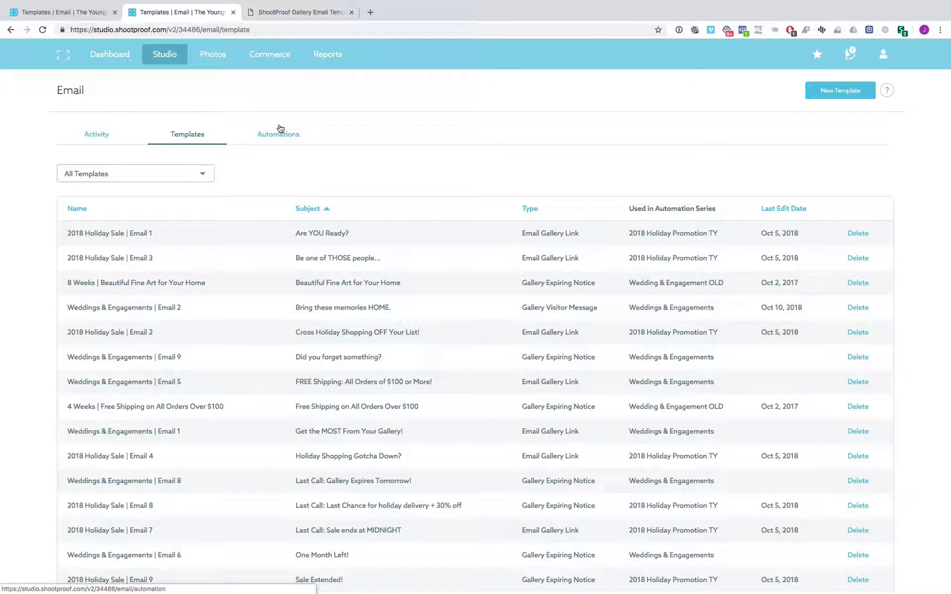
pyautogui.click(280, 129)
pyautogui.scroll(-3, 295, 468)
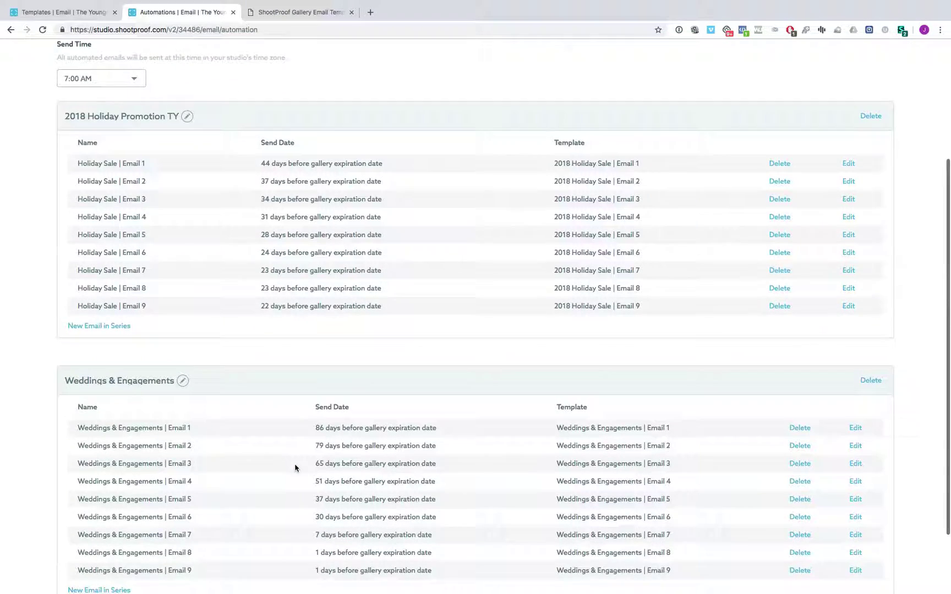
pyautogui.scroll(-2, 295, 468)
# Step: Check Email 1's trigger type options without changing them, then go back to the series list
pyautogui.click(856, 346)
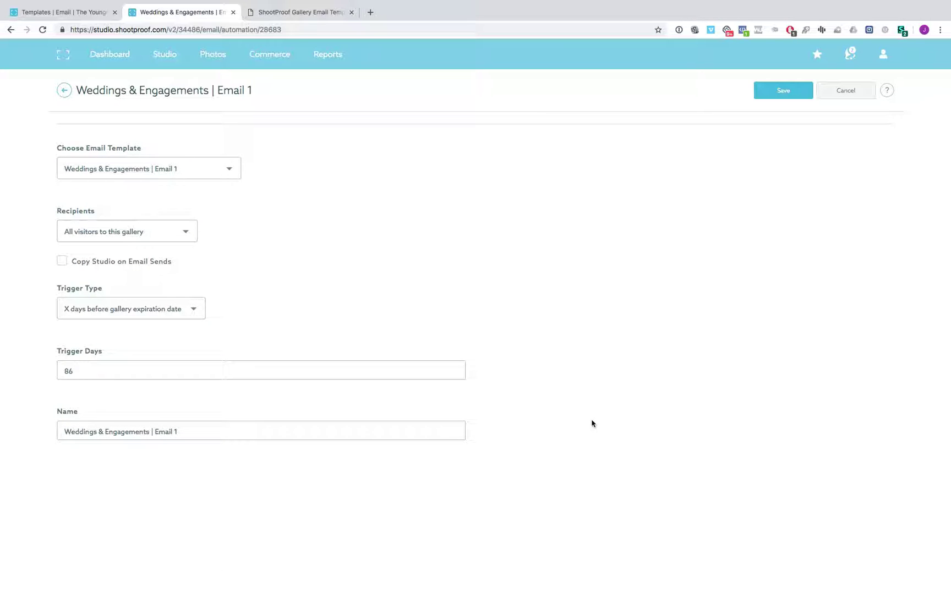
pyautogui.scroll(-1, 491, 448)
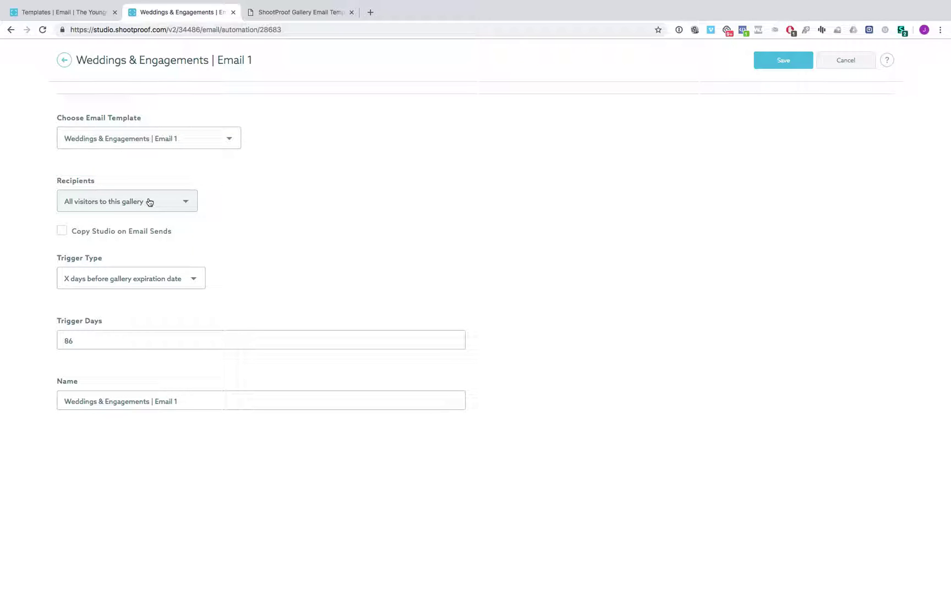
pyautogui.click(148, 282)
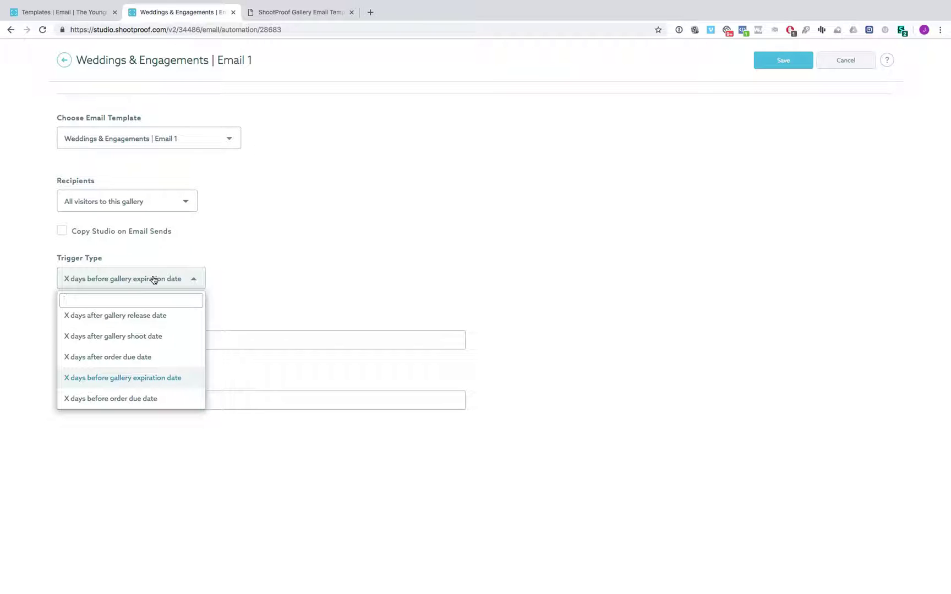
pyautogui.click(154, 280)
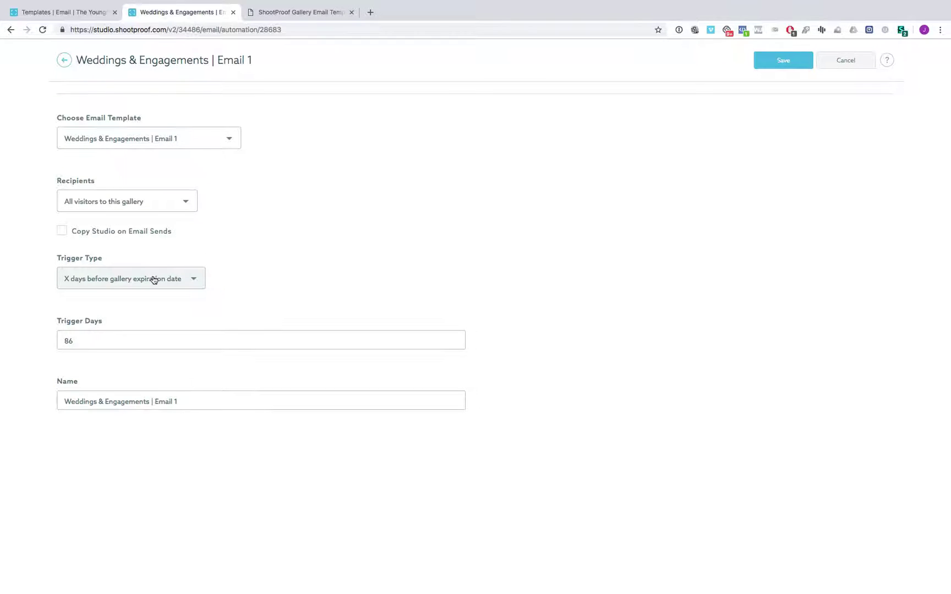
pyautogui.scroll(1, 153, 278)
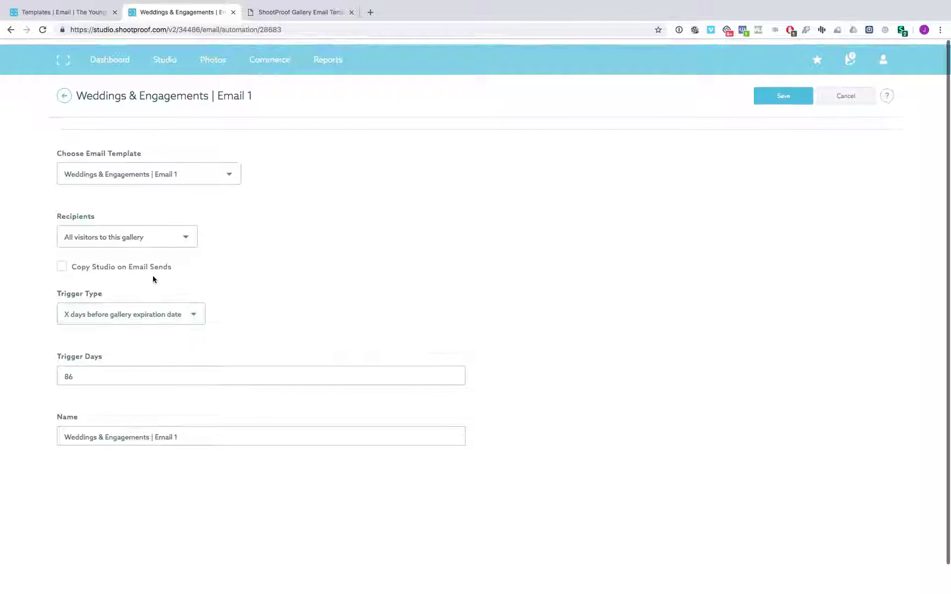
pyautogui.click(65, 91)
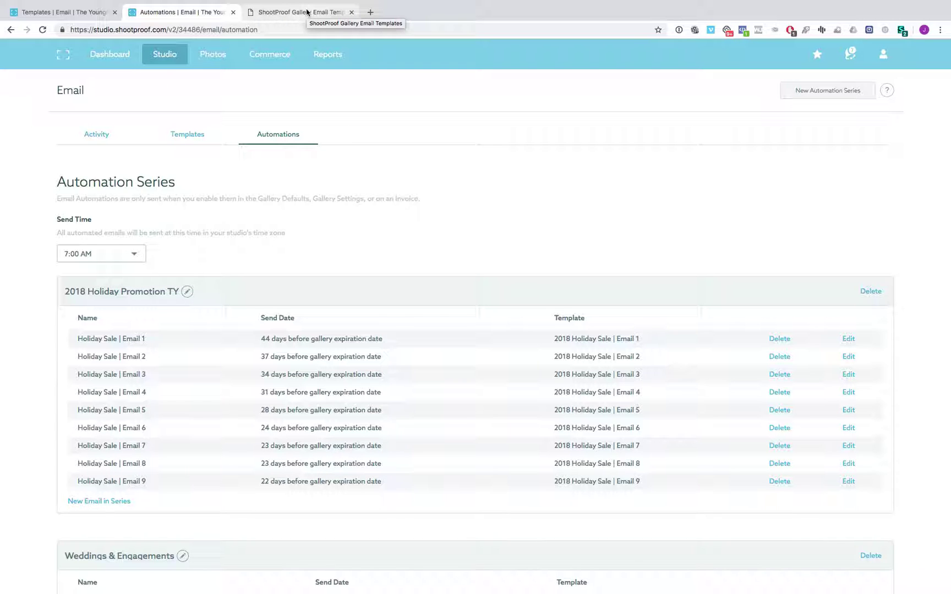
# Step: Show the Gallery Email Templates PDF, highlighting the square-brackets note and friends & family advice
pyautogui.click(308, 13)
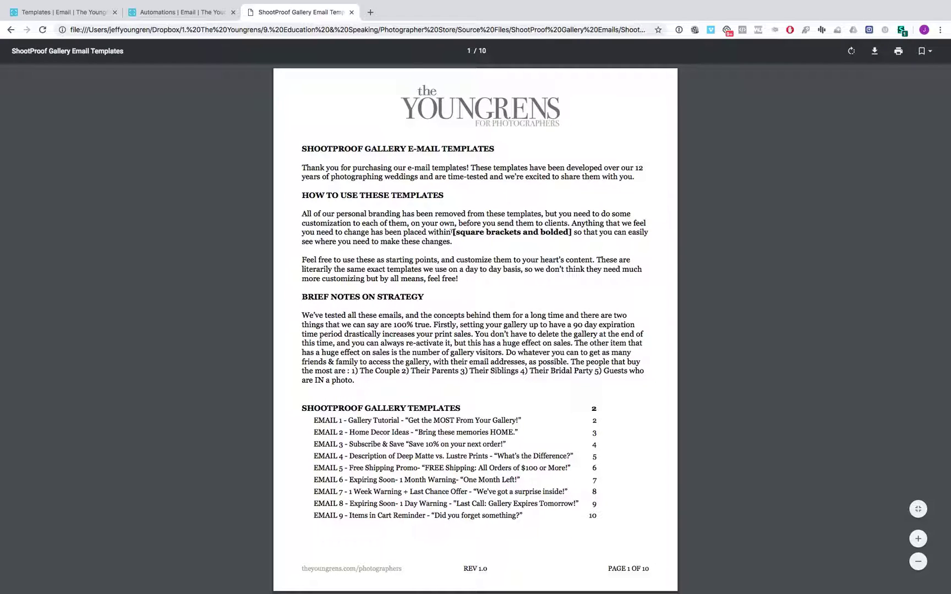
pyautogui.moveTo(451, 231); pyautogui.dragTo(570, 235)
pyautogui.click(391, 352)
pyautogui.moveTo(299, 302); pyautogui.dragTo(303, 306)
pyautogui.click(292, 329)
pyautogui.moveTo(504, 353); pyautogui.dragTo(568, 361)
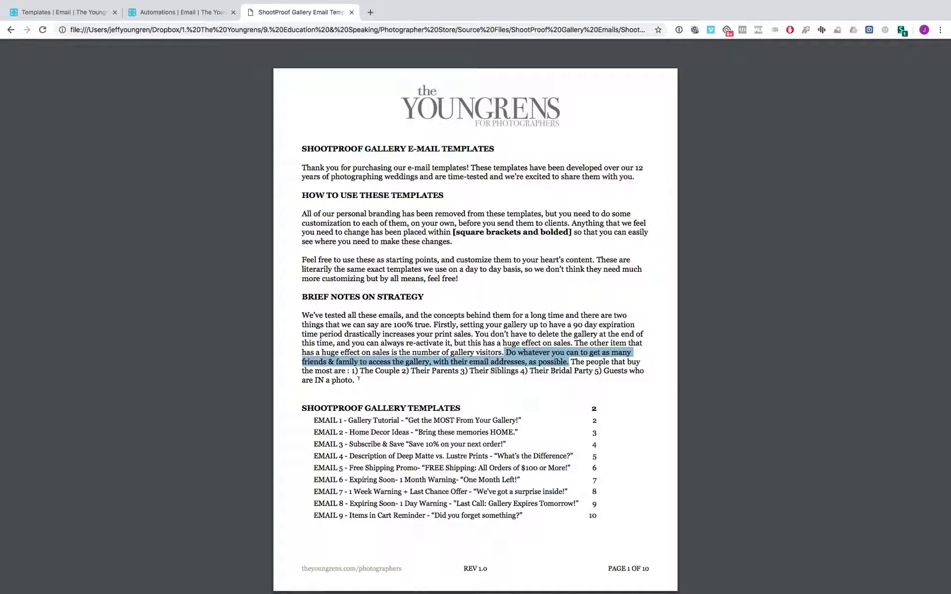
pyautogui.click(511, 366)
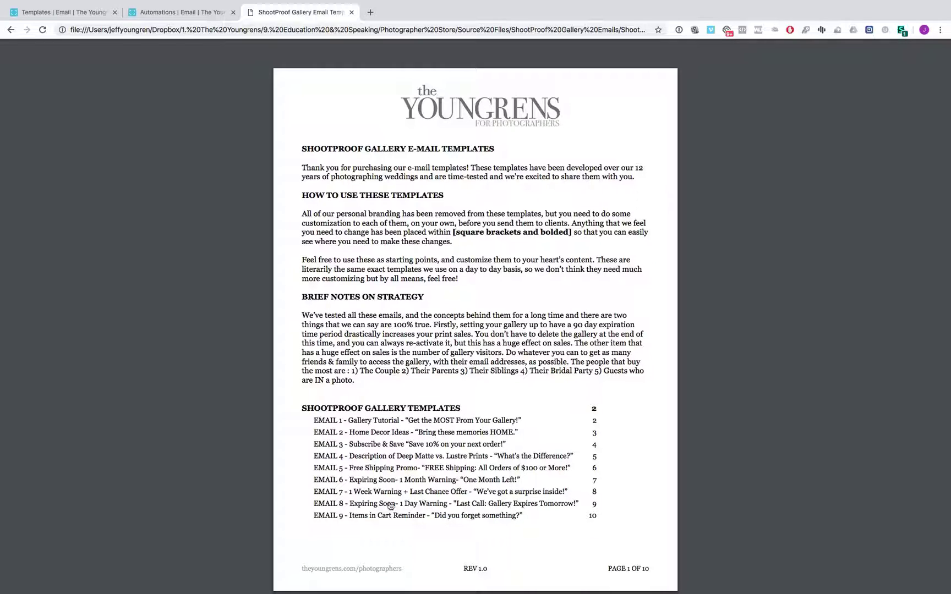
# Step: Highlight Email 1's Strategy paragraph on page 2, then read on to Email 5 on page 6
pyautogui.scroll(-6, 400, 536)
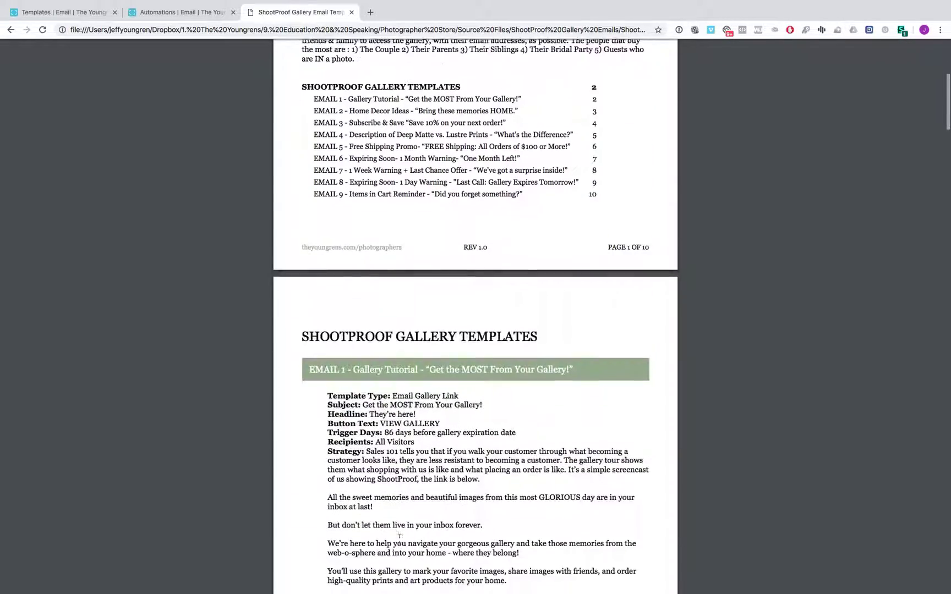
pyautogui.scroll(-4, 399, 537)
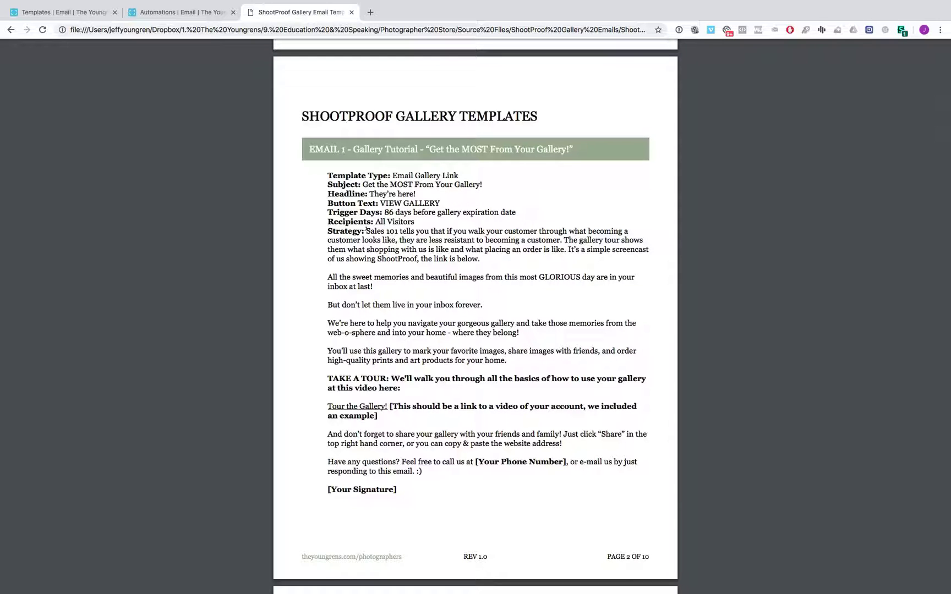
pyautogui.moveTo(366, 231); pyautogui.dragTo(482, 257)
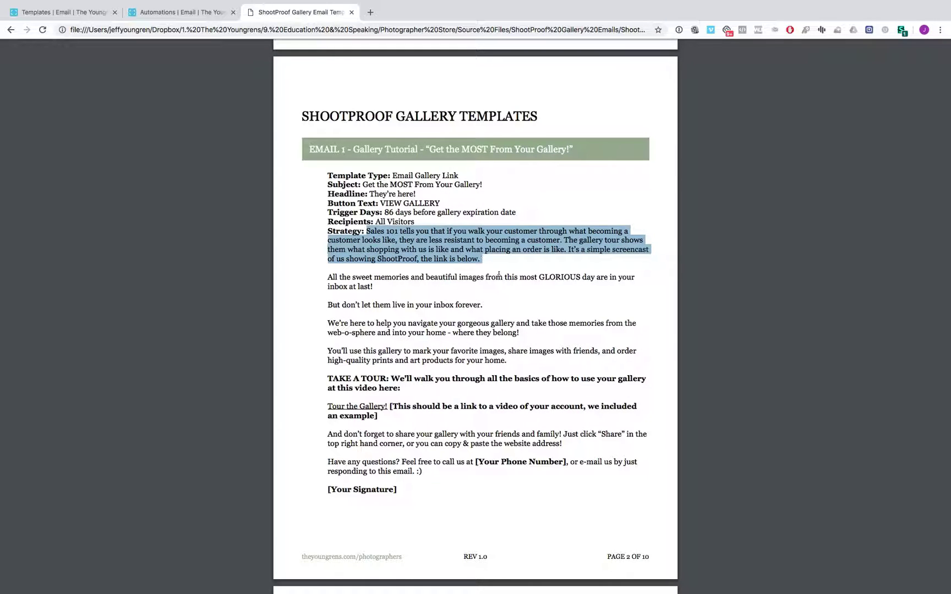
pyautogui.click(504, 268)
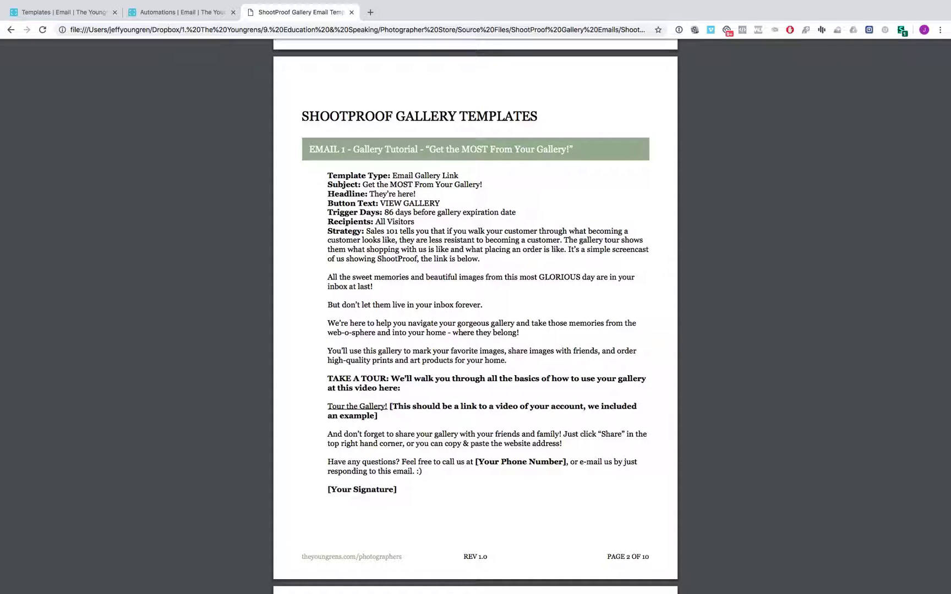
pyautogui.scroll(-10, 505, 423)
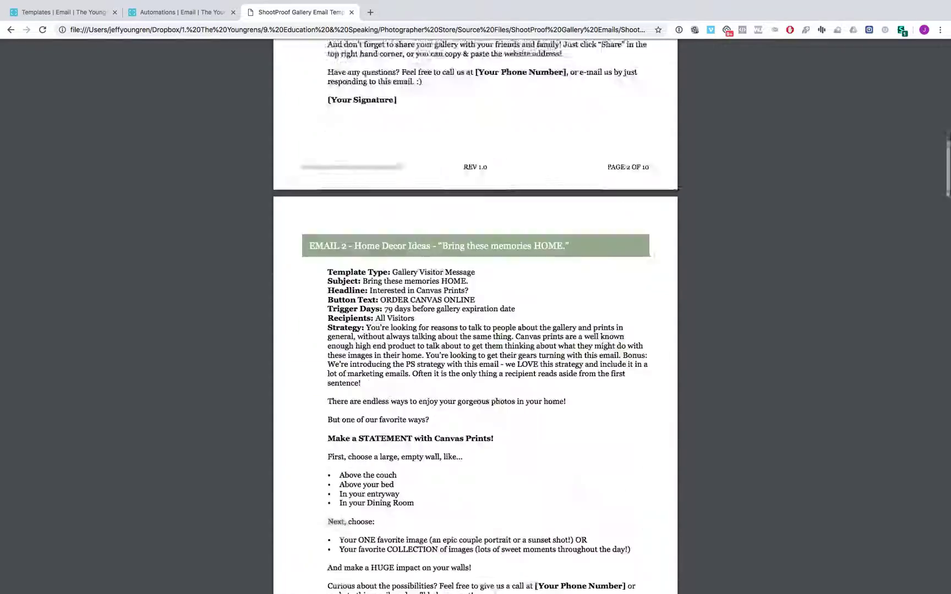
pyautogui.scroll(-20, 490, 441)
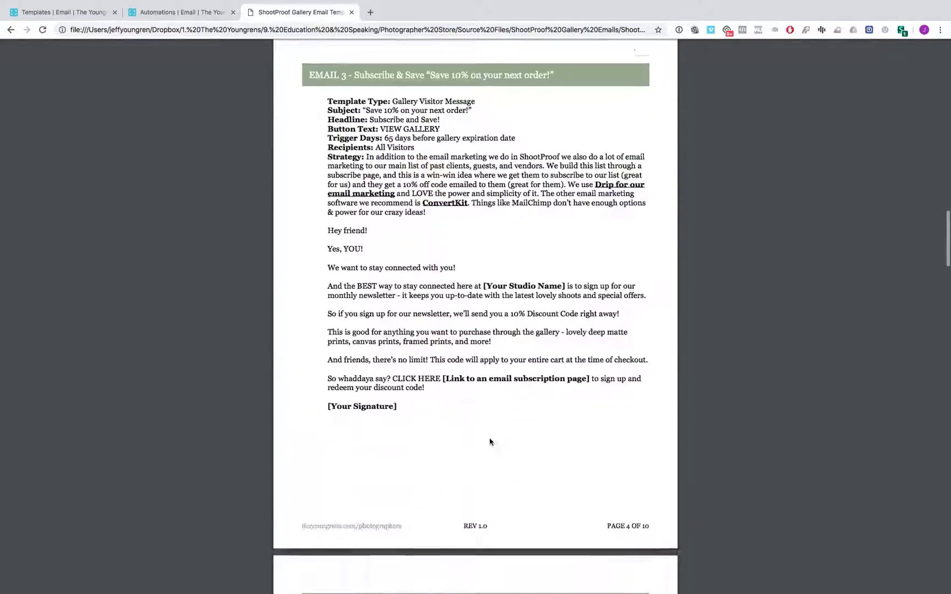
pyautogui.scroll(-11, 490, 441)
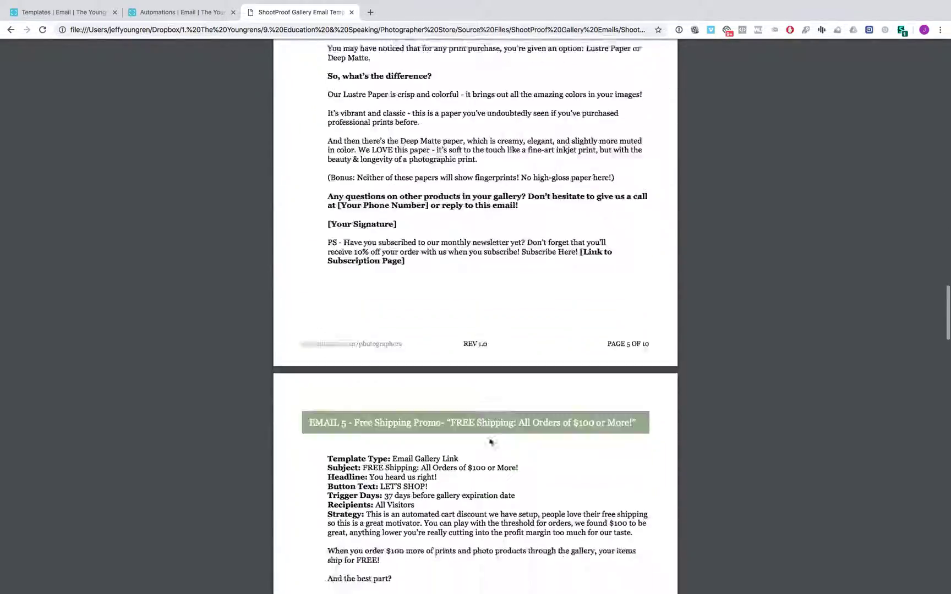
pyautogui.scroll(1, 489, 441)
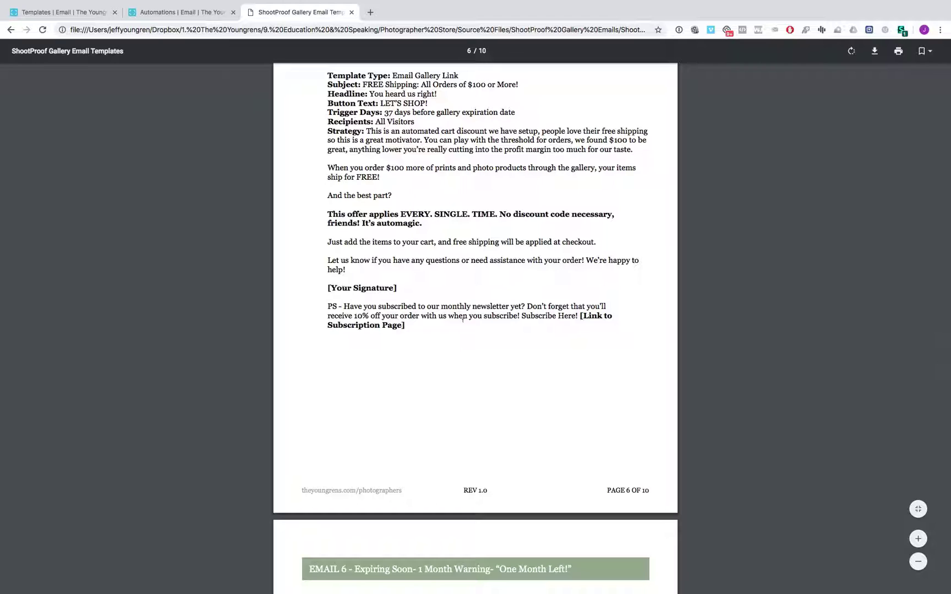
# Step: Switch back to the ShootProof Automations tab with Ctrl+Shift+Tab and scroll to the top
pyautogui.hotkey('ctrl', 'shift', 'Tab')
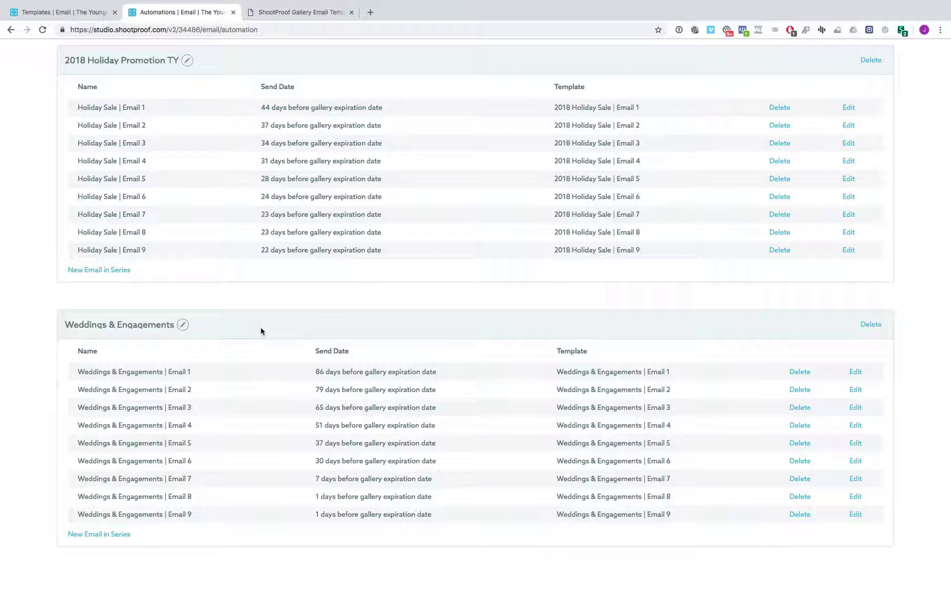
pyautogui.scroll(1, 261, 331)
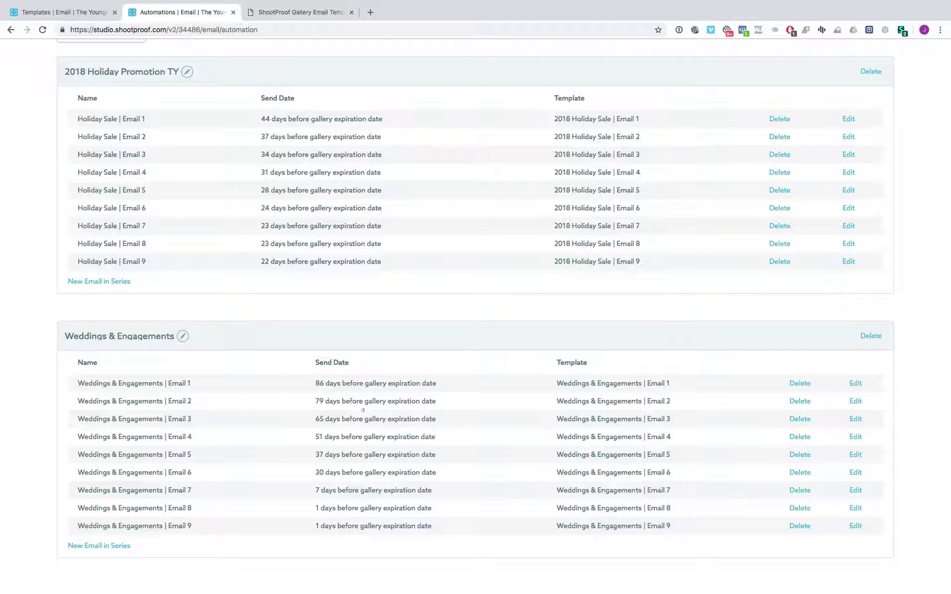